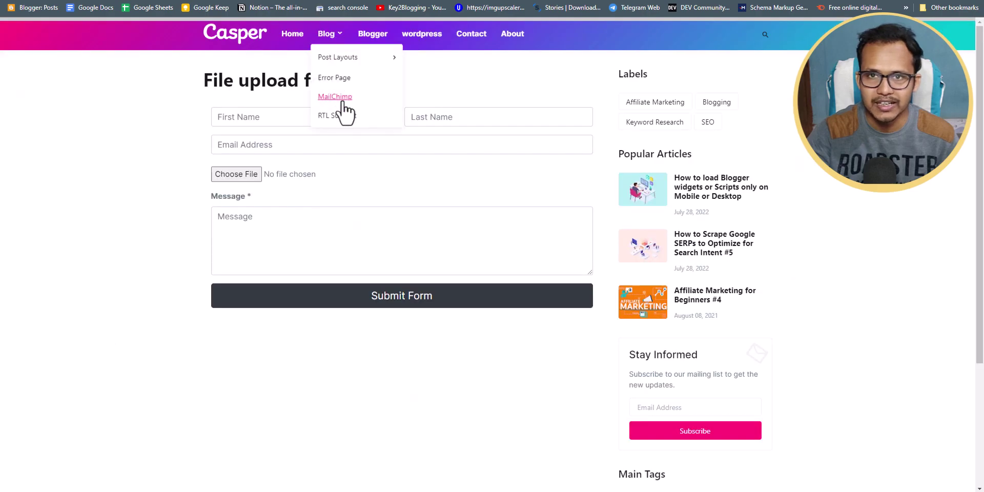
- Autofill the name and email fields from saved details, changing the email username's digits
click(395, 117)
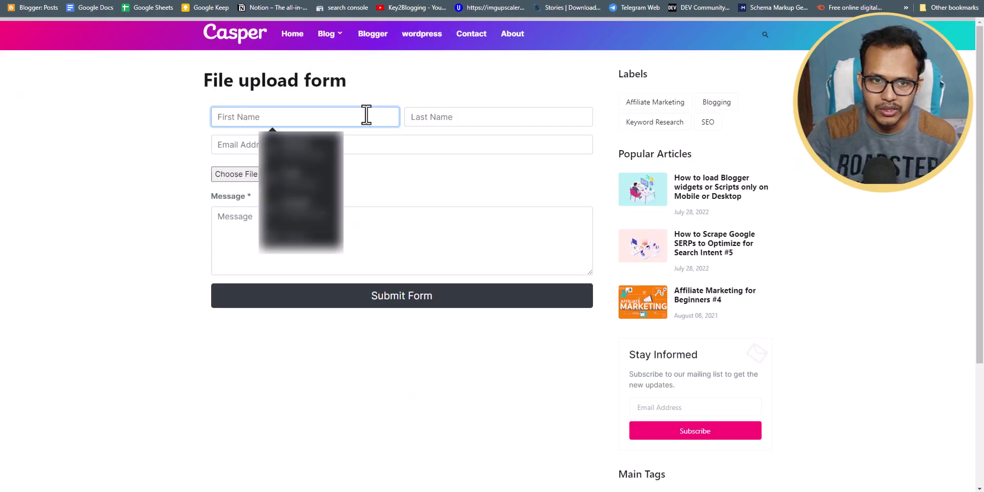
click(340, 143)
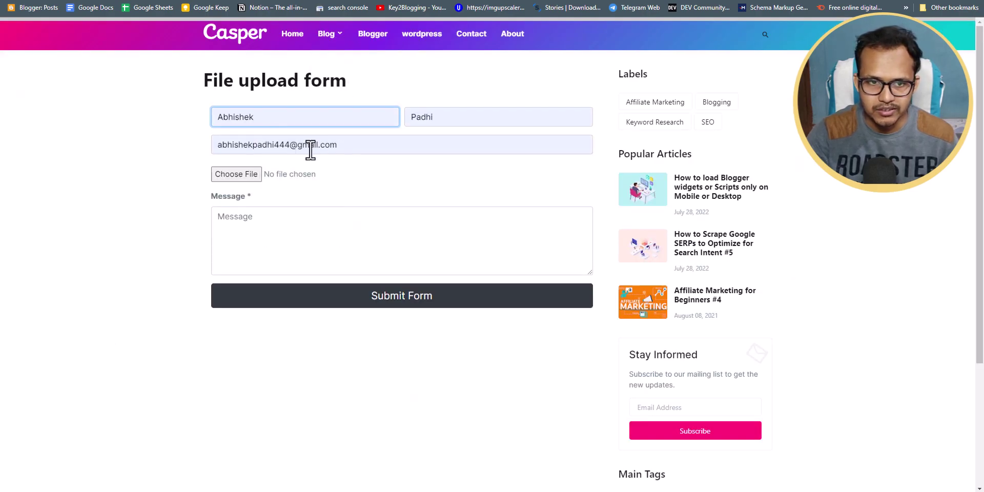
click(291, 145)
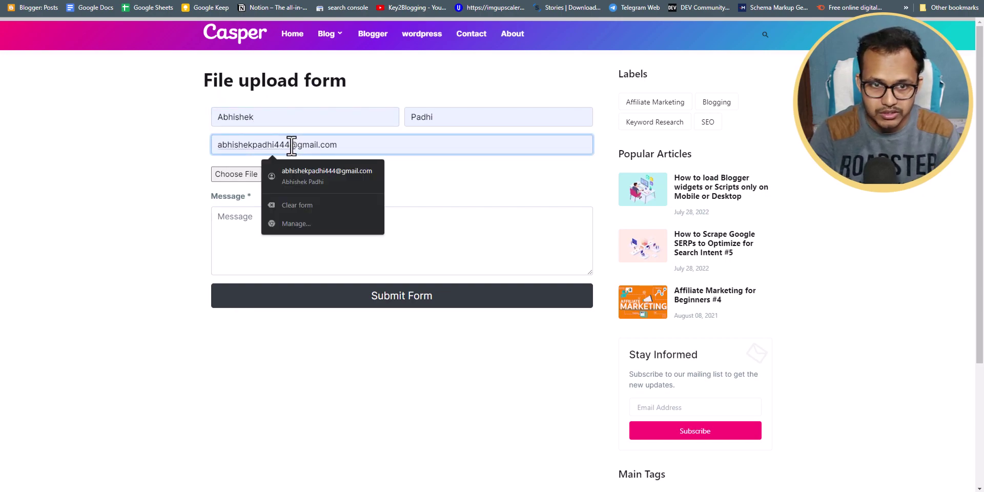
key(BackSpace)
key(BackSpace)
key(BackSpace)
text(555)
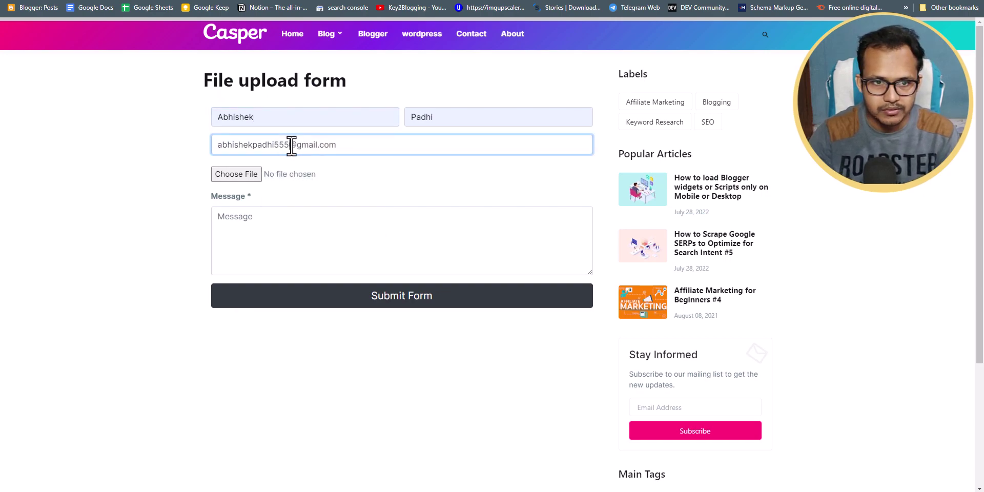
- Attach the file 'Robots.txt file for blogger.txt' to the upload form
click(235, 179)
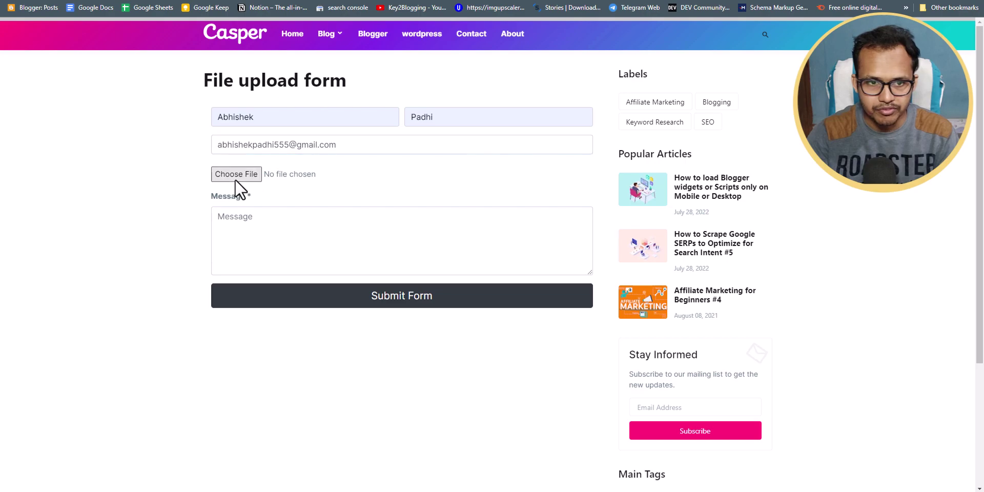
click(173, 140)
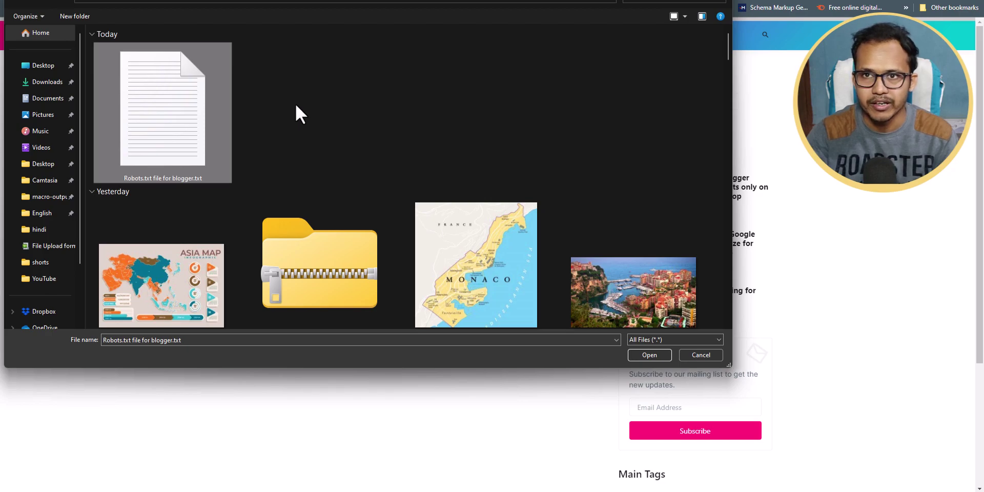
click(653, 359)
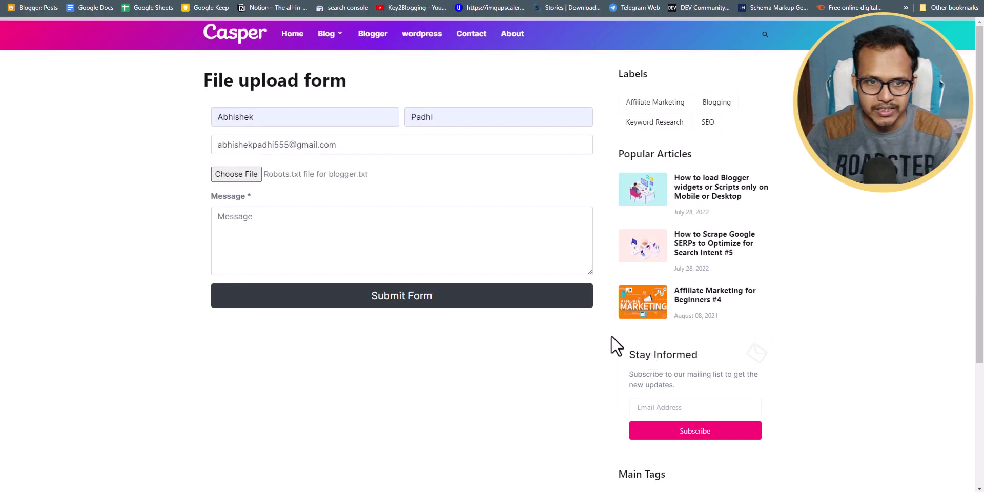
- Enter the message 'This is a txt file' and submit the upload form
click(356, 219)
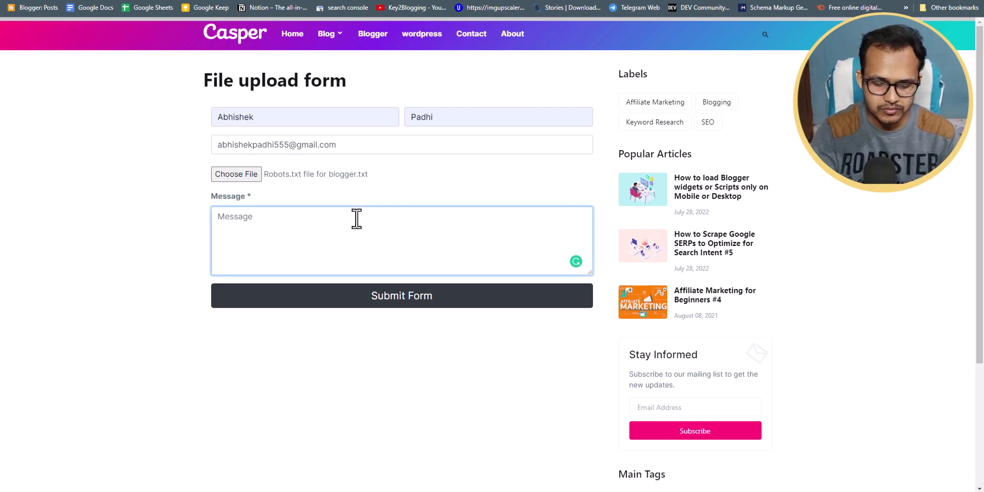
text(This is a te)
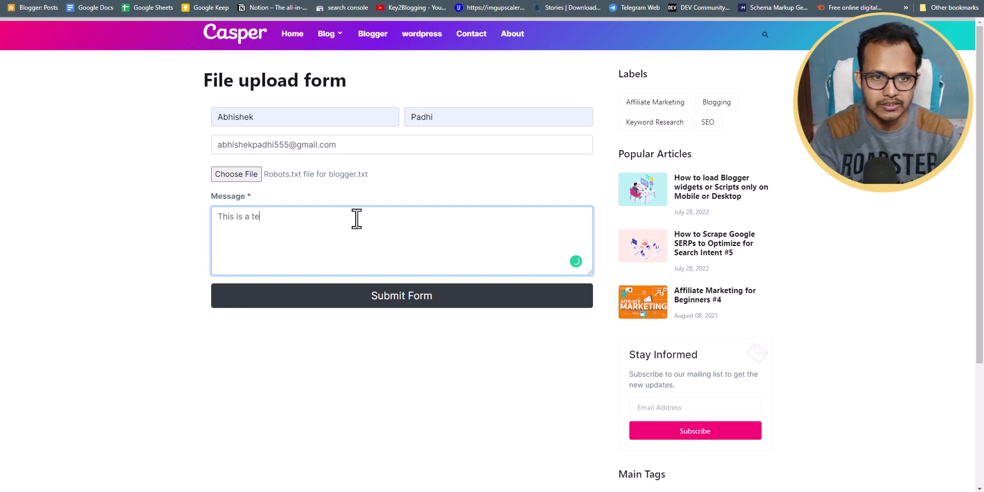
key(BackSpace)
text(xt fil)
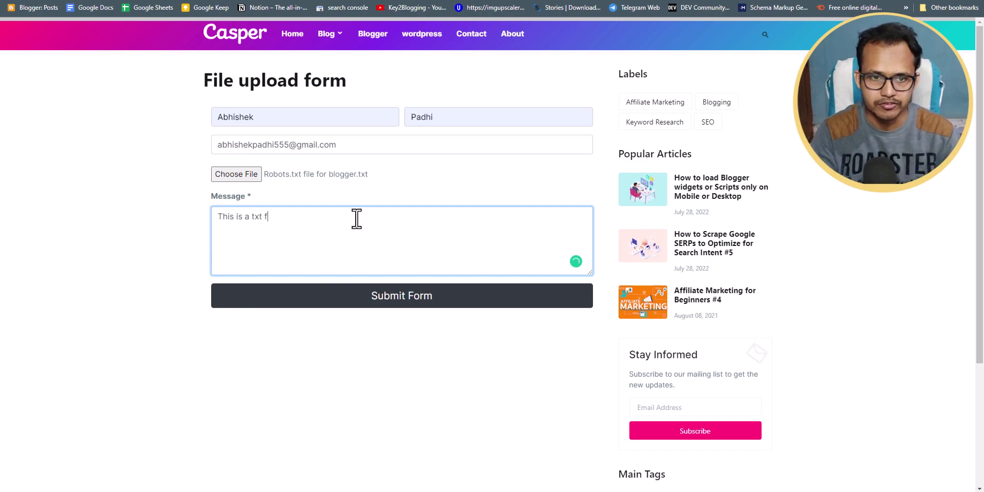
text(e)
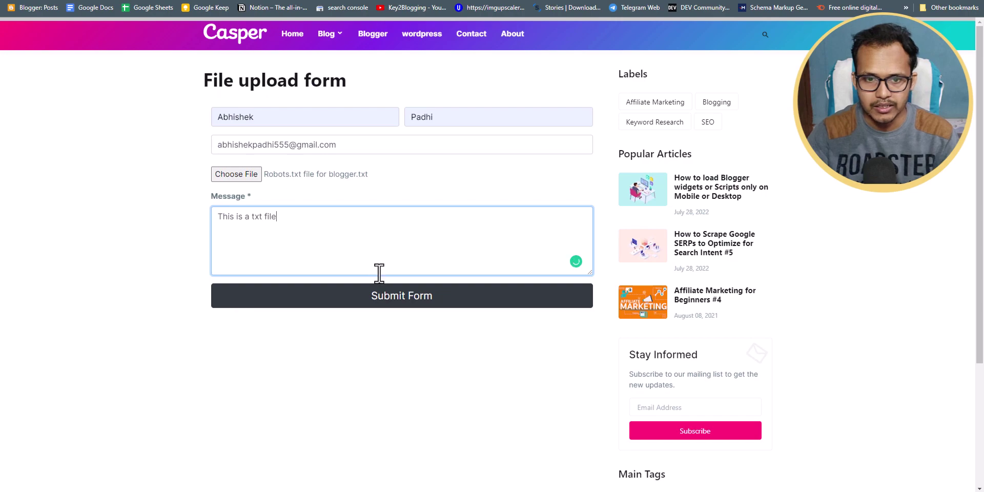
click(385, 303)
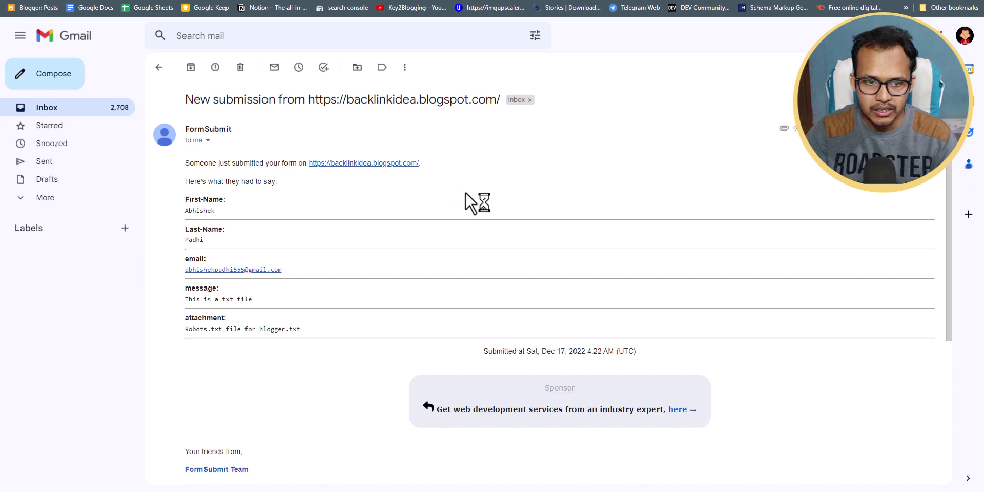
- Scroll through the FormSubmit email to confirm the attached text file arrived
scroll(465, 200, down, 2)
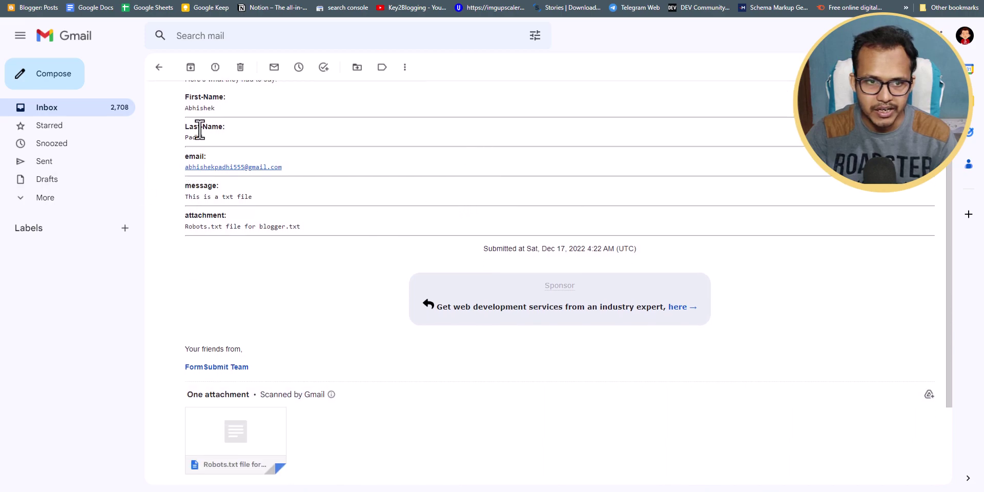
scroll(248, 248, down, 2)
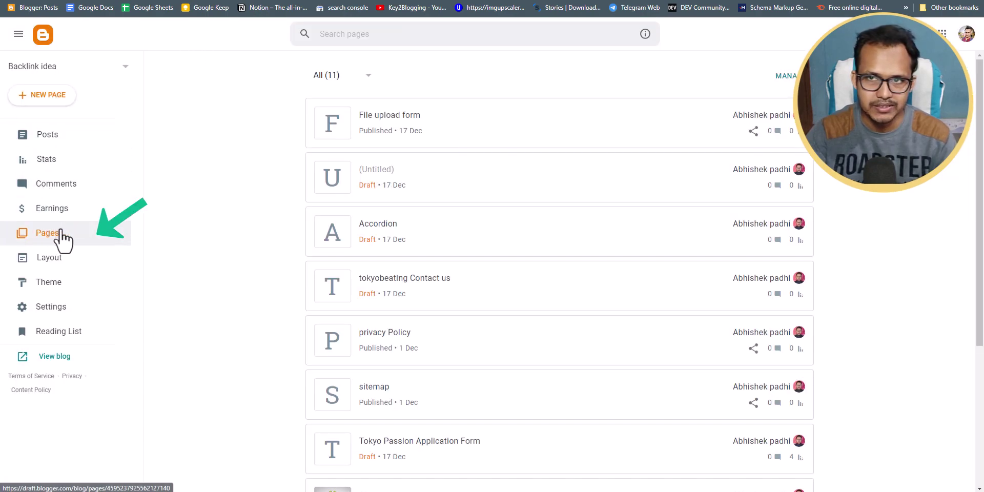
- Create a new Blogger page titled 'Contact form'
click(62, 99)
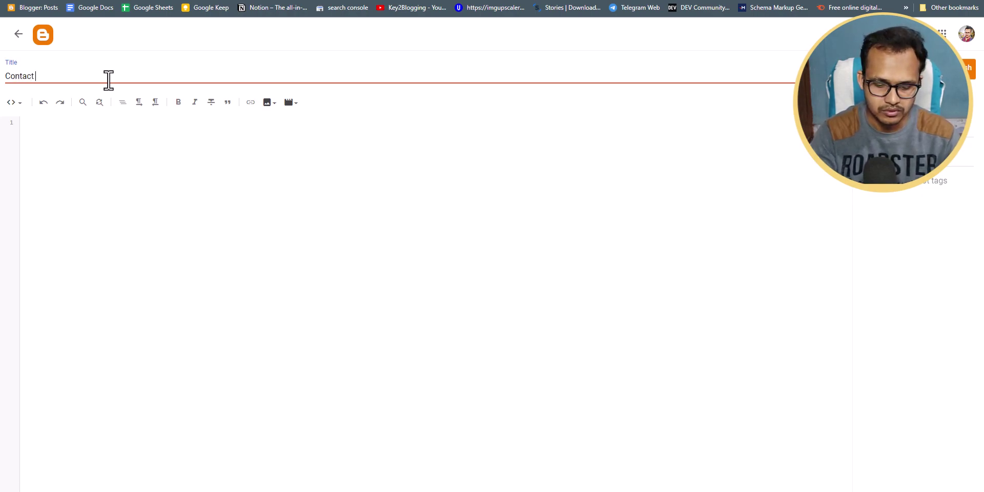
text(m)
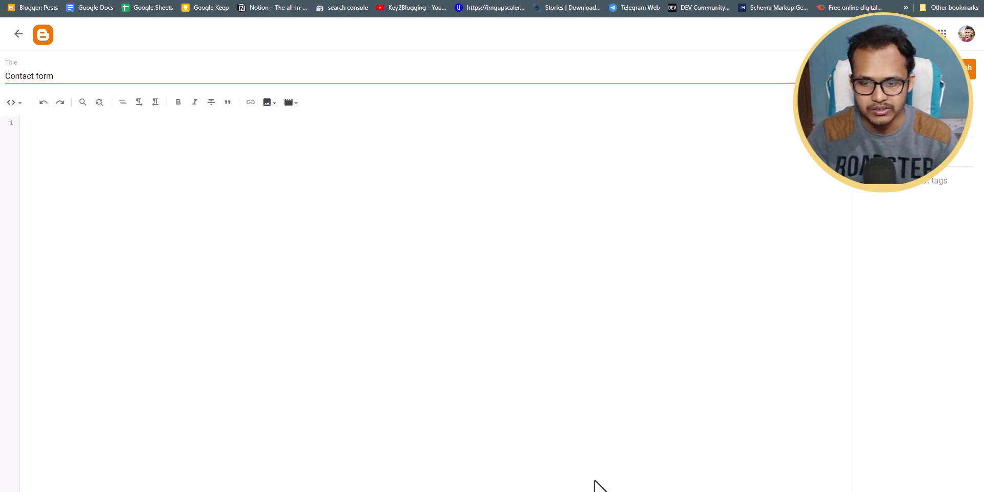
- Copy all the contact-form HTML from Notepad into the new page's empty body
click(600, 491)
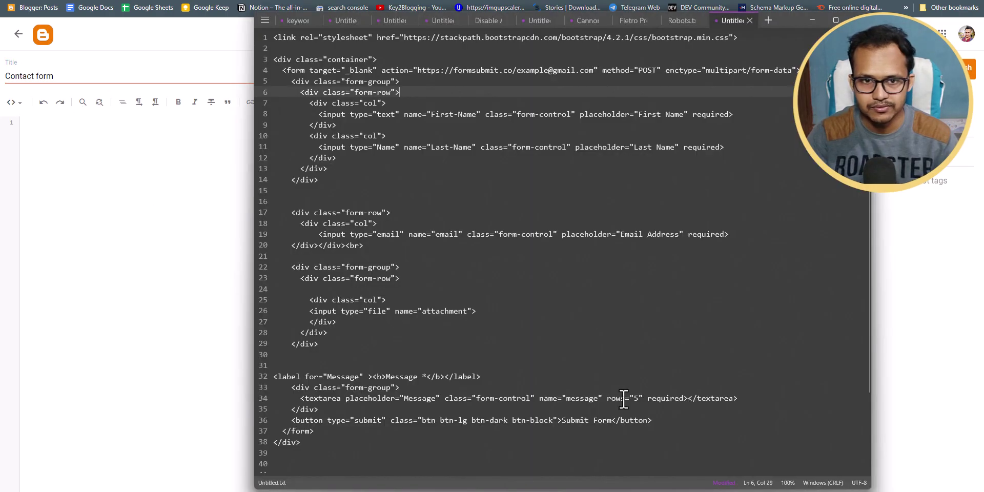
click(319, 443)
key(ctrl+a)
key(ctrl+c)
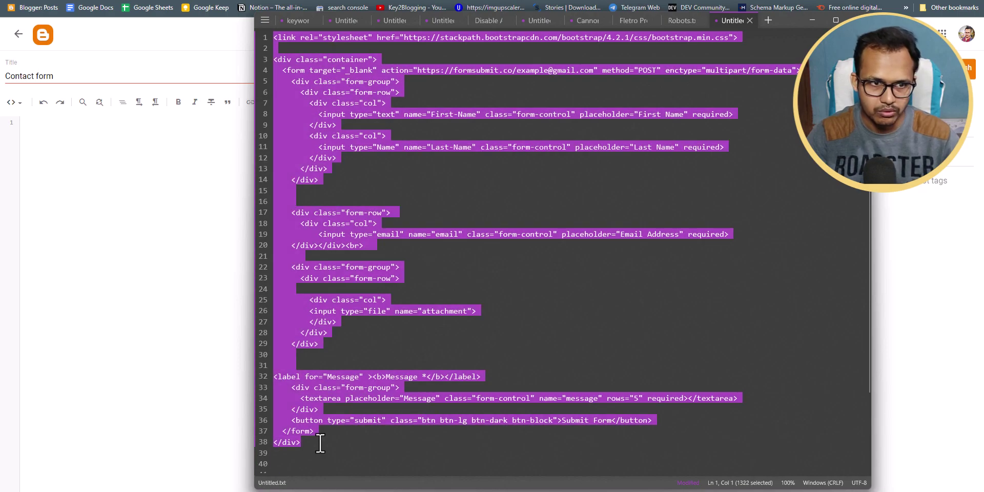
click(49, 128)
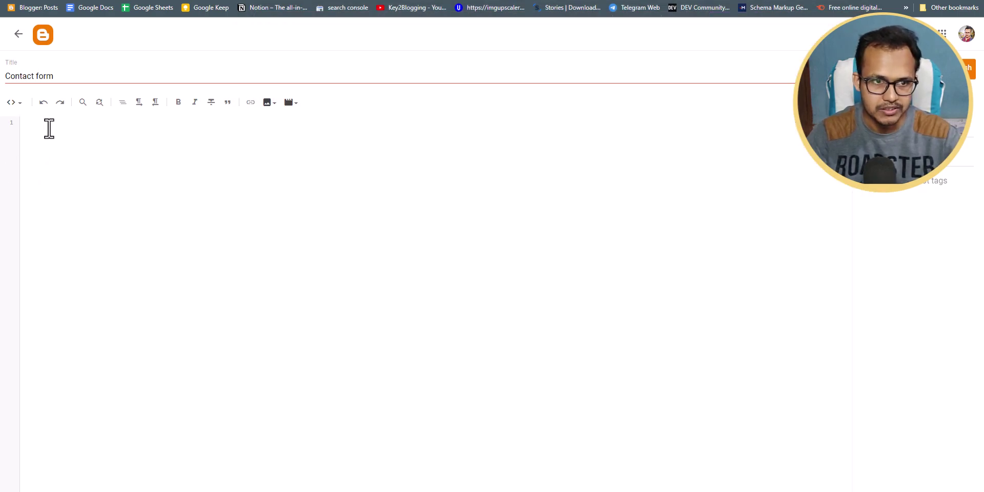
key(ctrl+v)
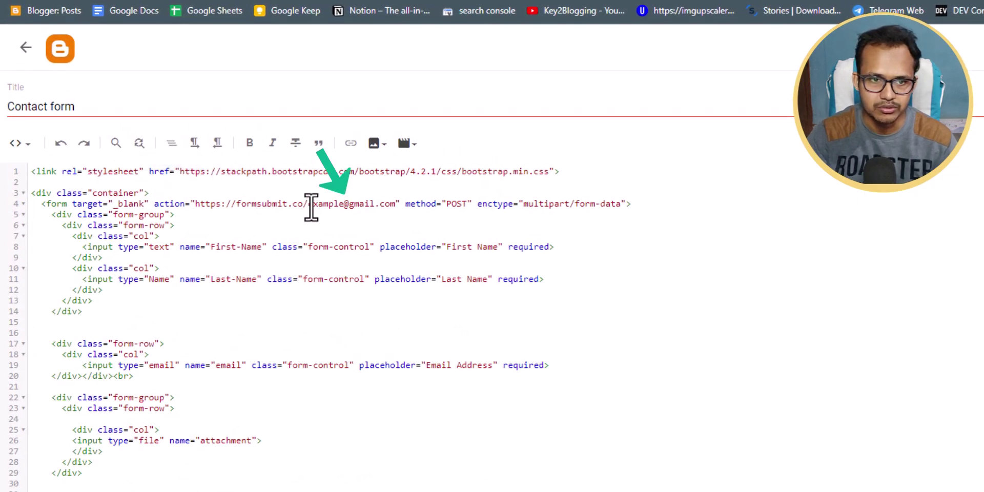
- Replace 'example' in the formsubmit.co action URL with the owner's Gmail username
drag(309, 205, 397, 205)
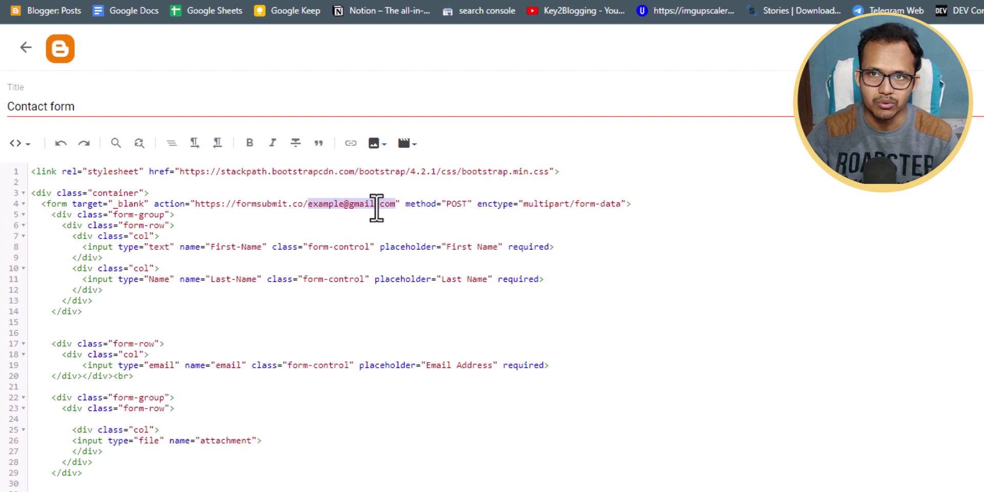
click(334, 205)
drag(308, 205, 343, 204)
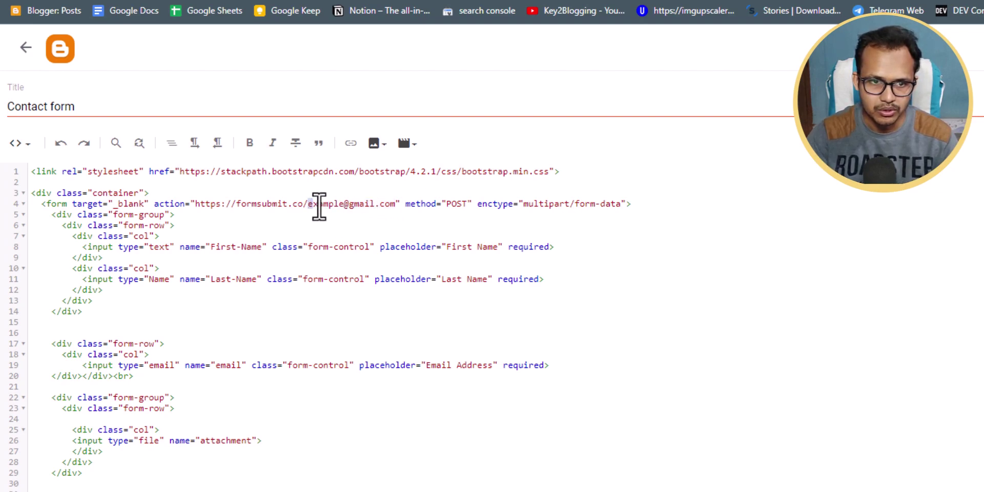
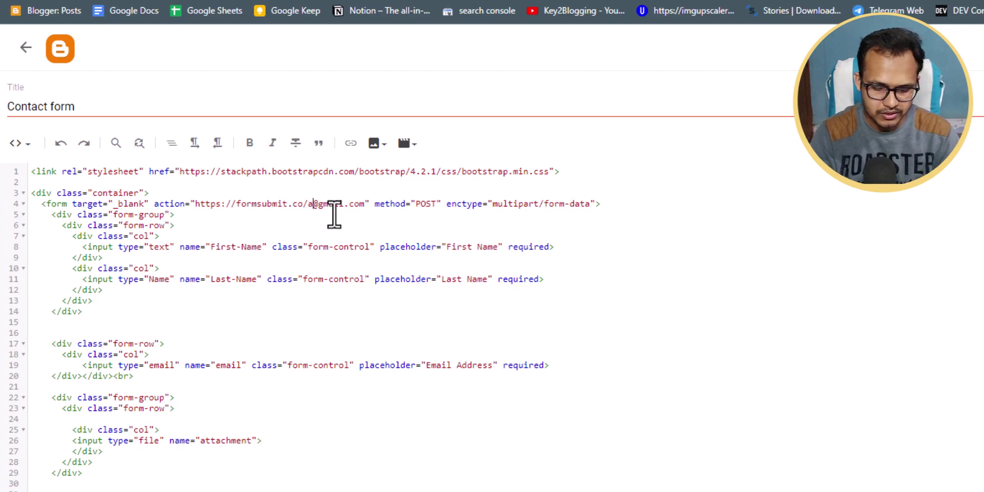